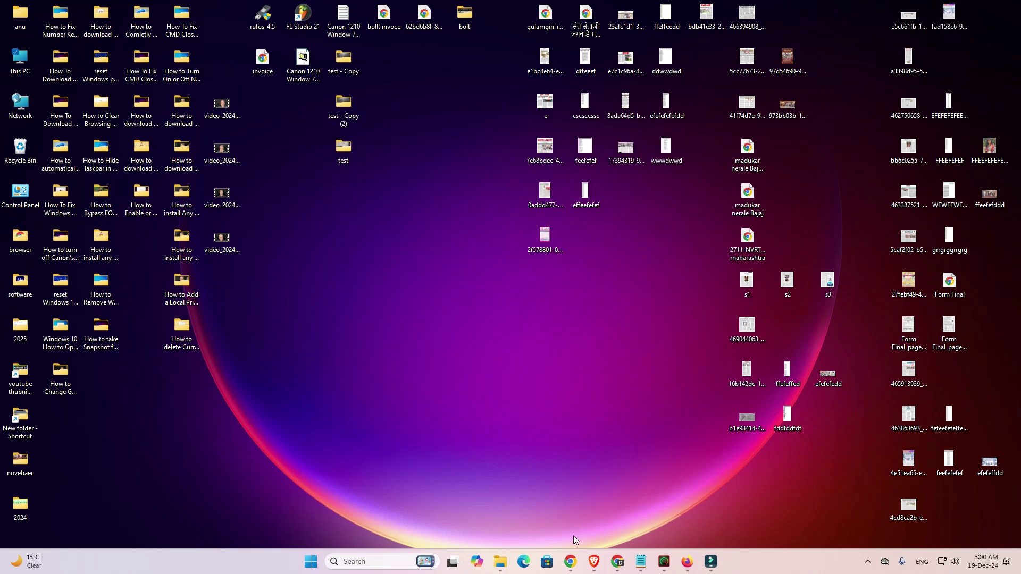
# Rerun the HP LaserJet P3015 printer driver search and open the top HP Support result in a new tab
pyautogui.moveTo(571, 561)
pyautogui.click(618, 514)
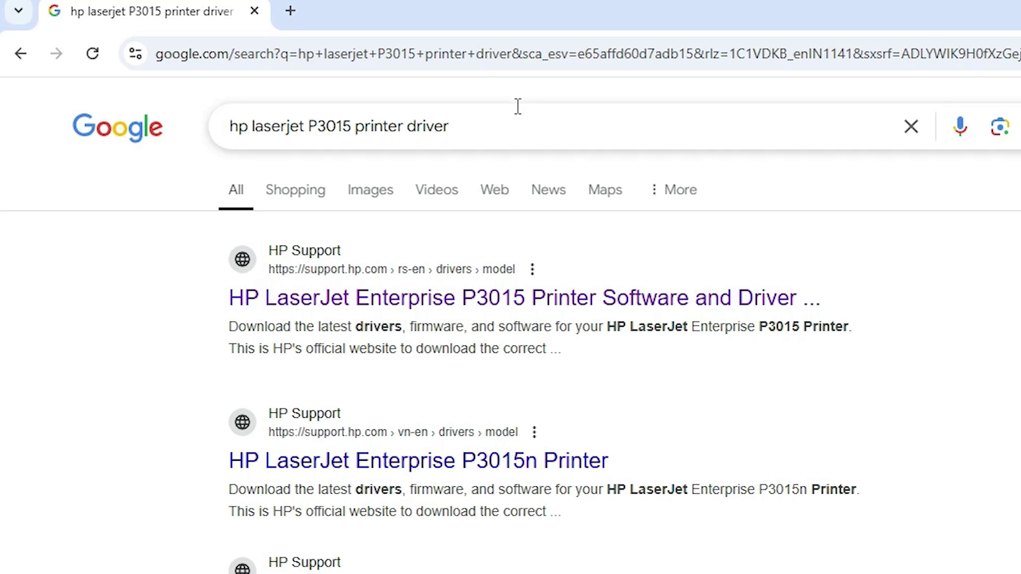
pyautogui.click(481, 126)
pyautogui.press('Return')
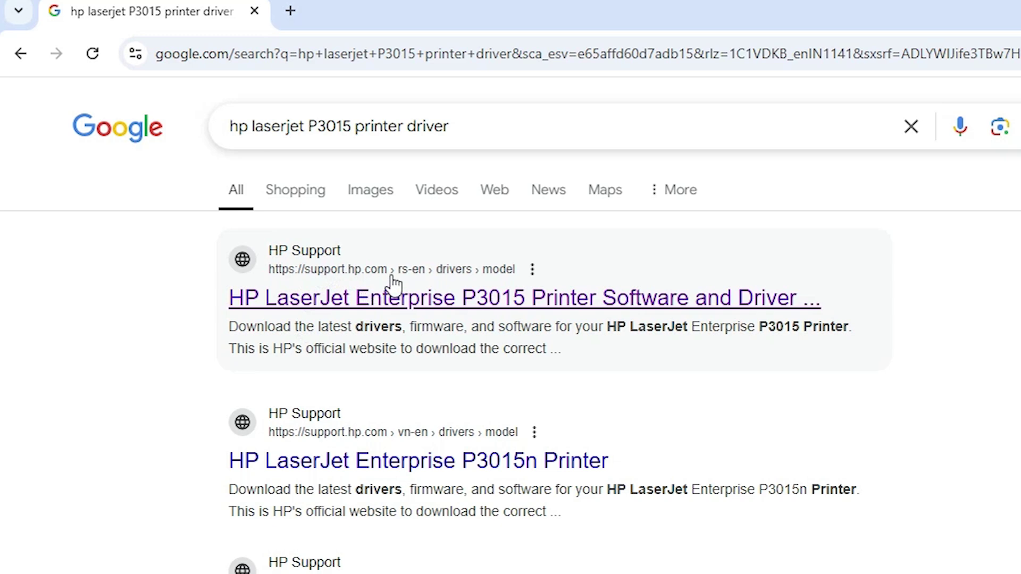
pyautogui.rightClick(366, 307)
pyautogui.click(415, 315)
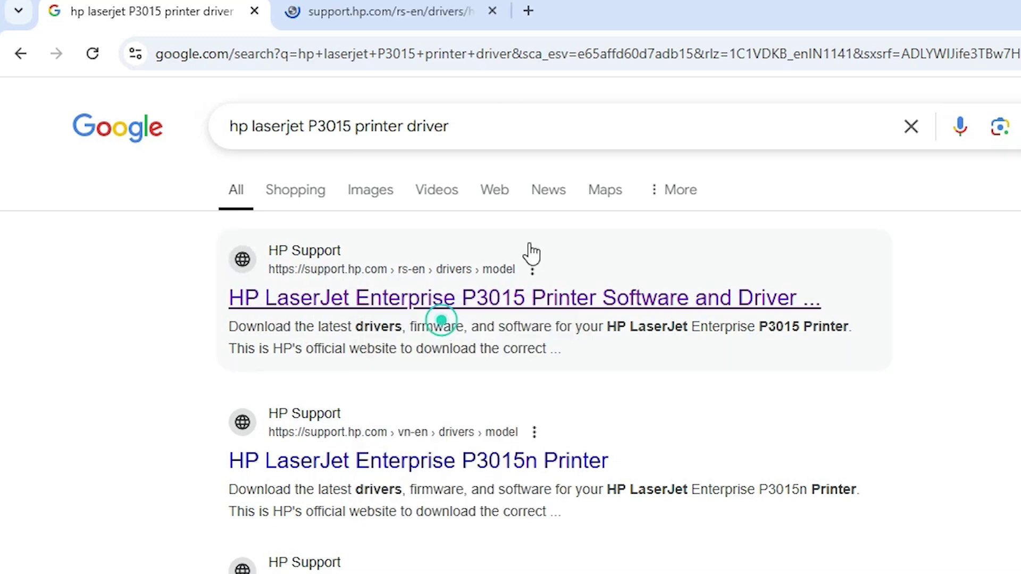
# On the HP P3015 driver page, change the operating system to Windows and pick the Windows 11 version
pyautogui.click(384, 4)
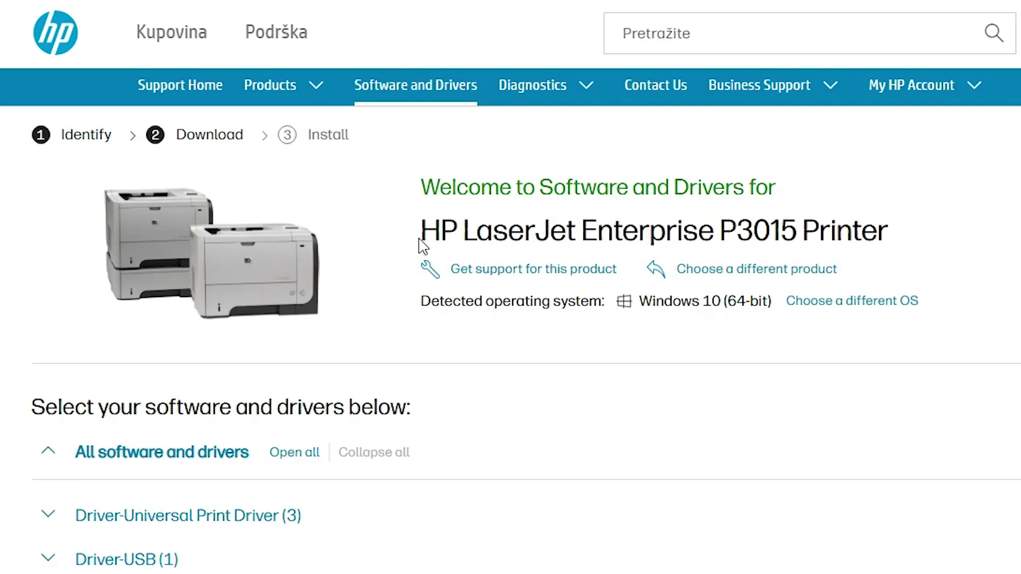
pyautogui.moveTo(407, 179); pyautogui.dragTo(694, 183)
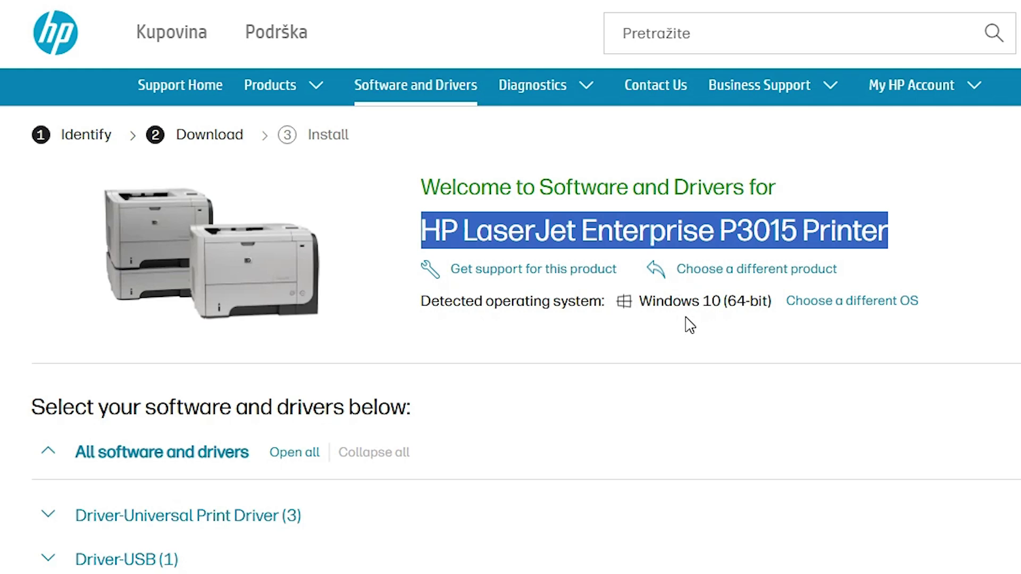
pyautogui.click(867, 304)
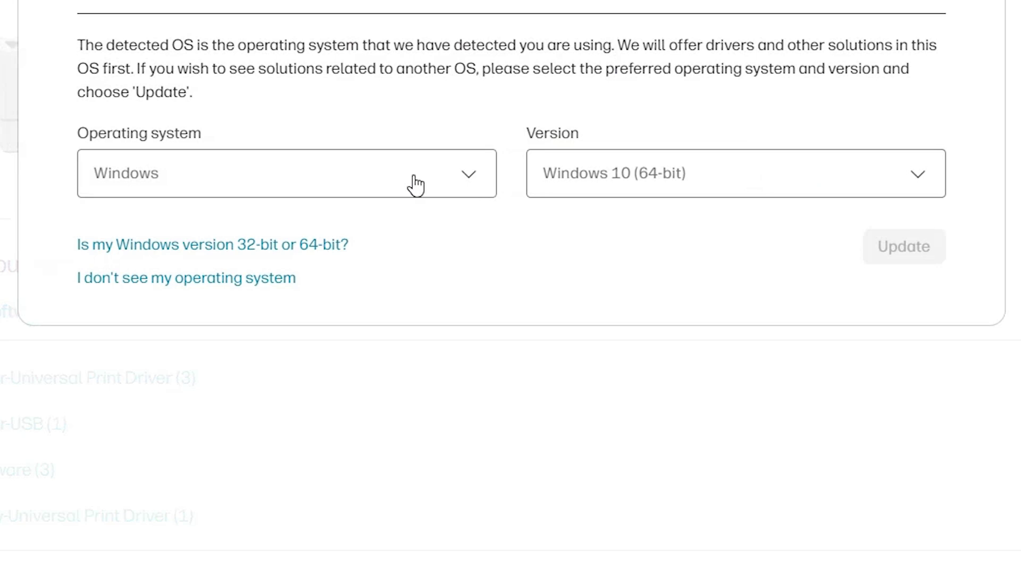
pyautogui.click(411, 175)
pyautogui.click(404, 177)
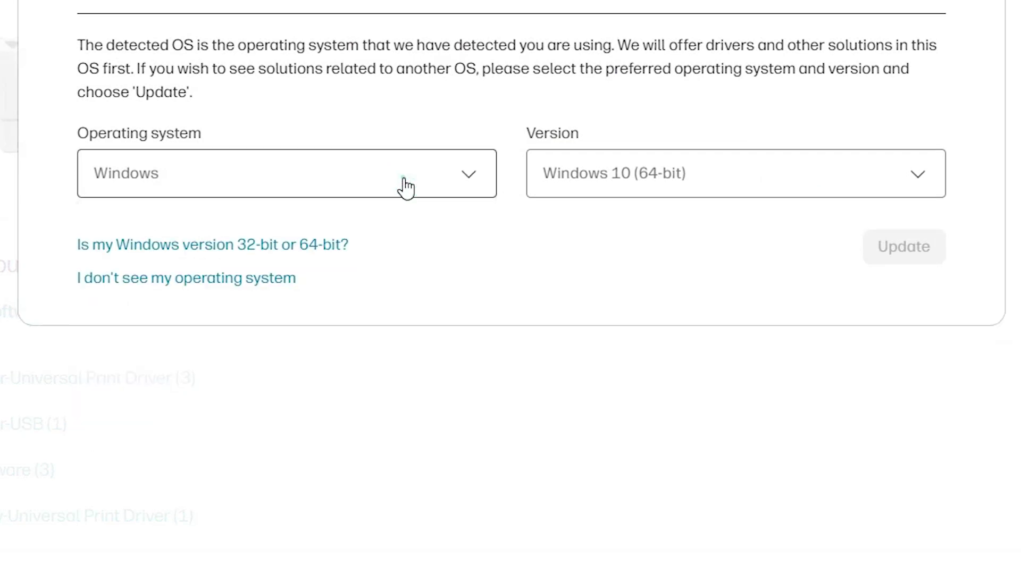
pyautogui.click(713, 185)
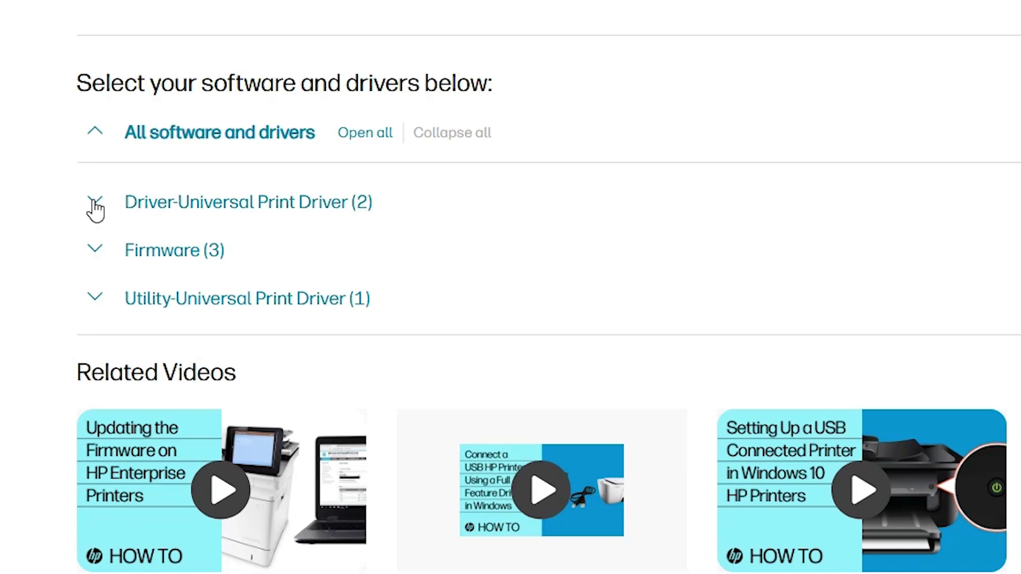
# Expand the Universal Print Driver list and download the PCL6 64-bit driver, upd-pcl6-x64-7.3.0.25919.zip
pyautogui.click(45, 361)
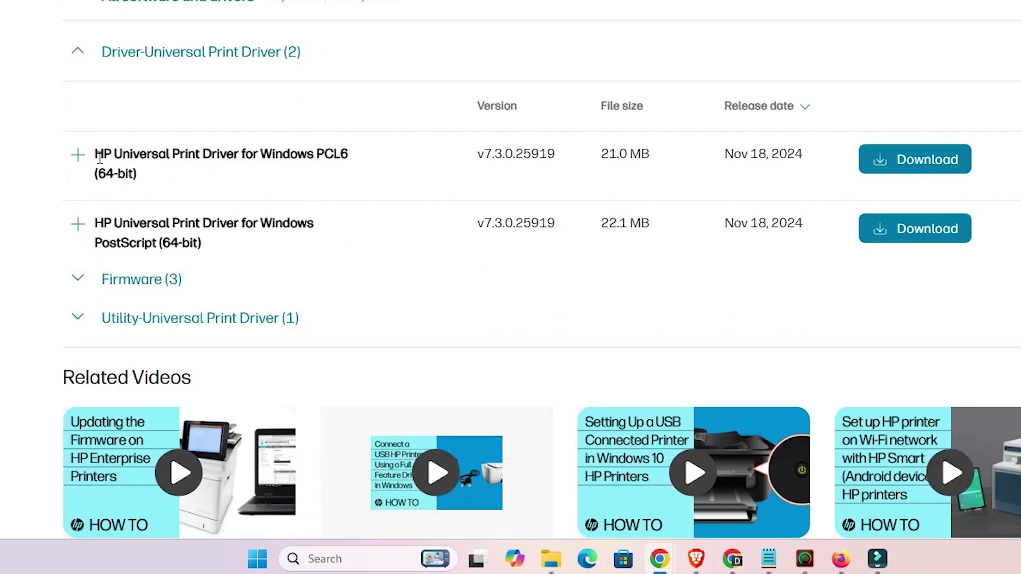
pyautogui.moveTo(98, 156); pyautogui.dragTo(171, 167)
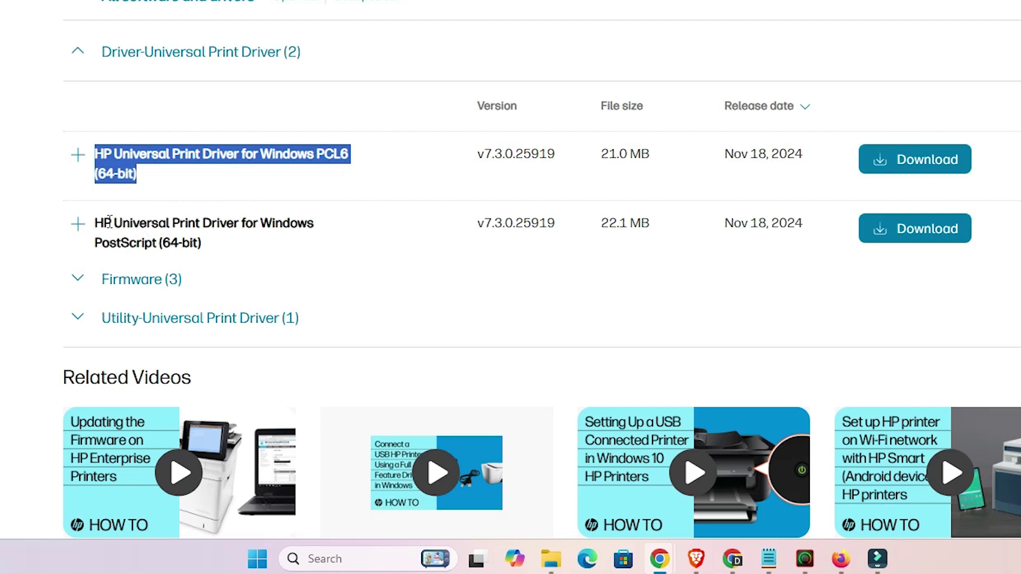
pyautogui.moveTo(105, 222); pyautogui.dragTo(237, 257)
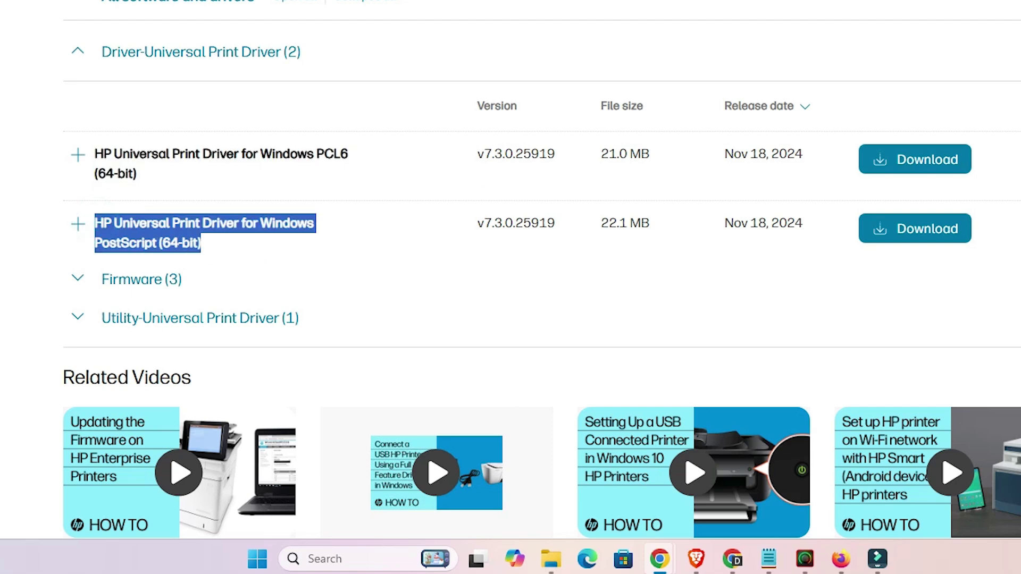
pyautogui.click(170, 150)
pyautogui.moveTo(98, 155); pyautogui.dragTo(182, 192)
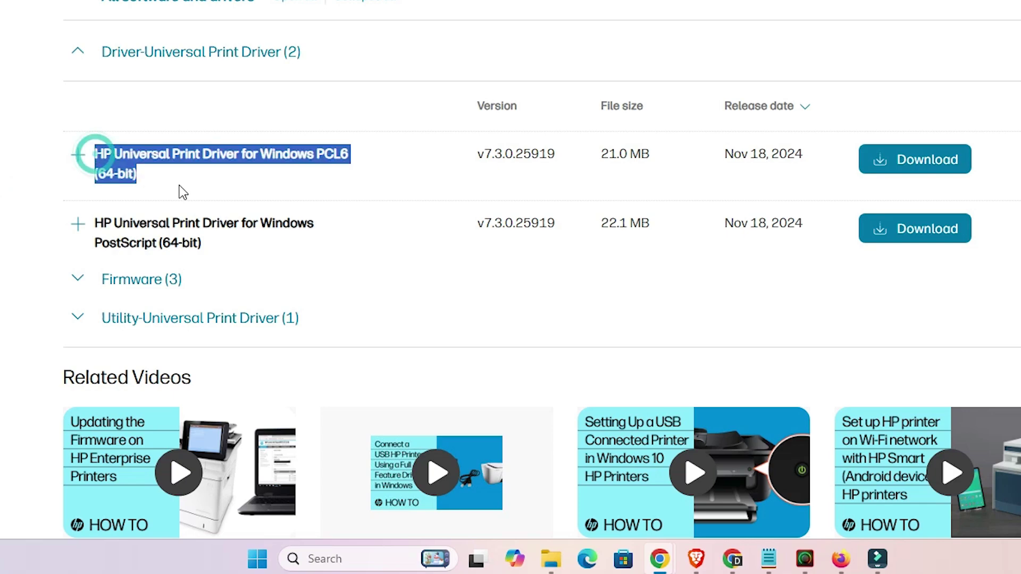
pyautogui.click(940, 163)
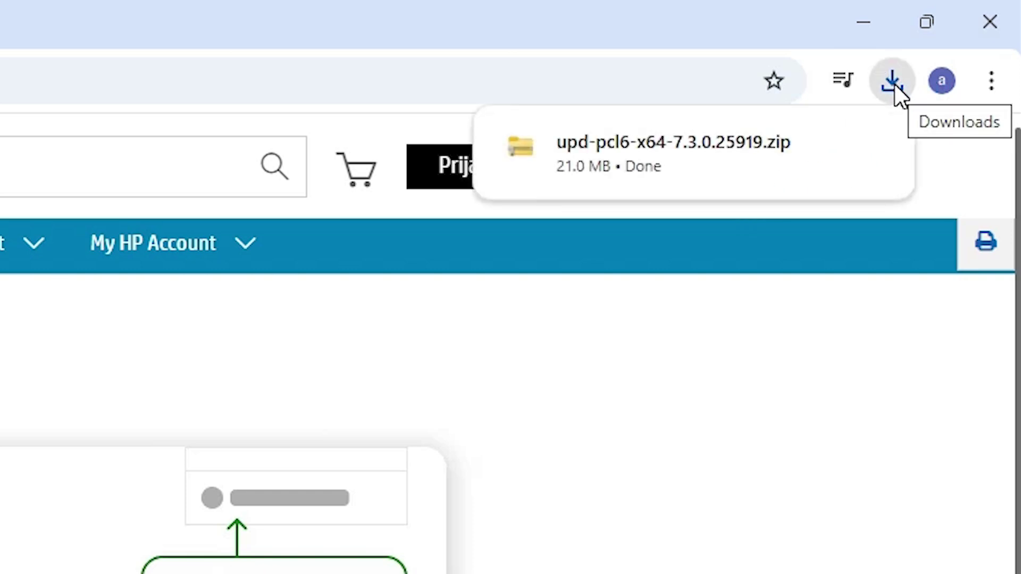
pyautogui.moveTo(832, 155)
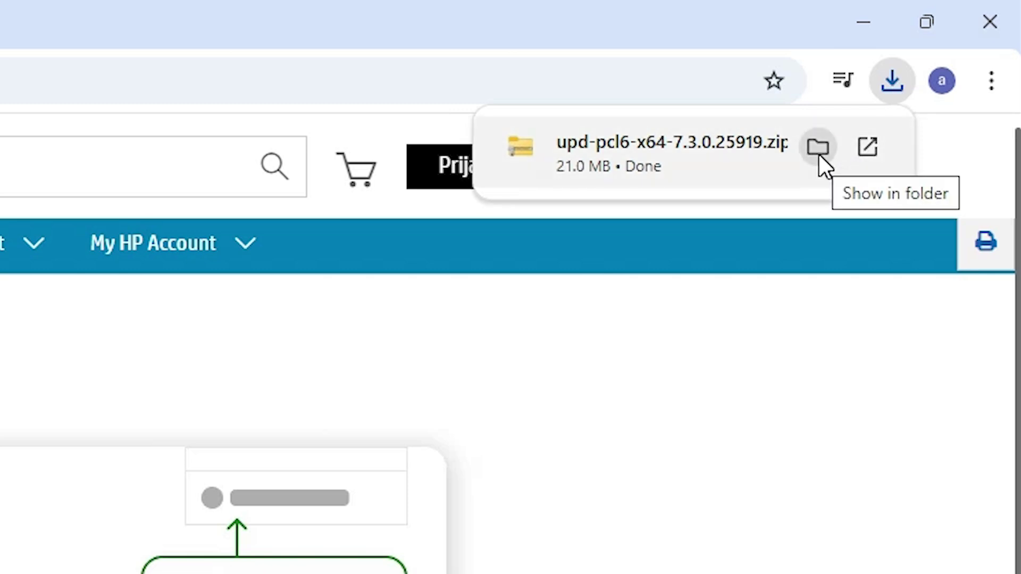
# Move the downloaded upd-pcl6-x64-7.3.0.25919.zip from the Downloads folder onto the desktop
pyautogui.click(819, 154)
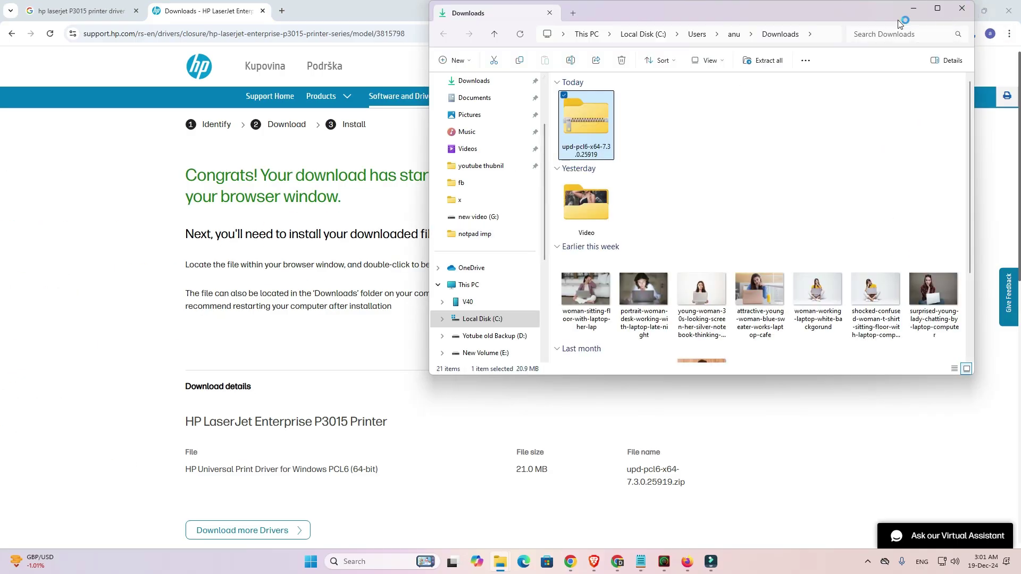
pyautogui.moveTo(899, 21); pyautogui.dragTo(750, 123)
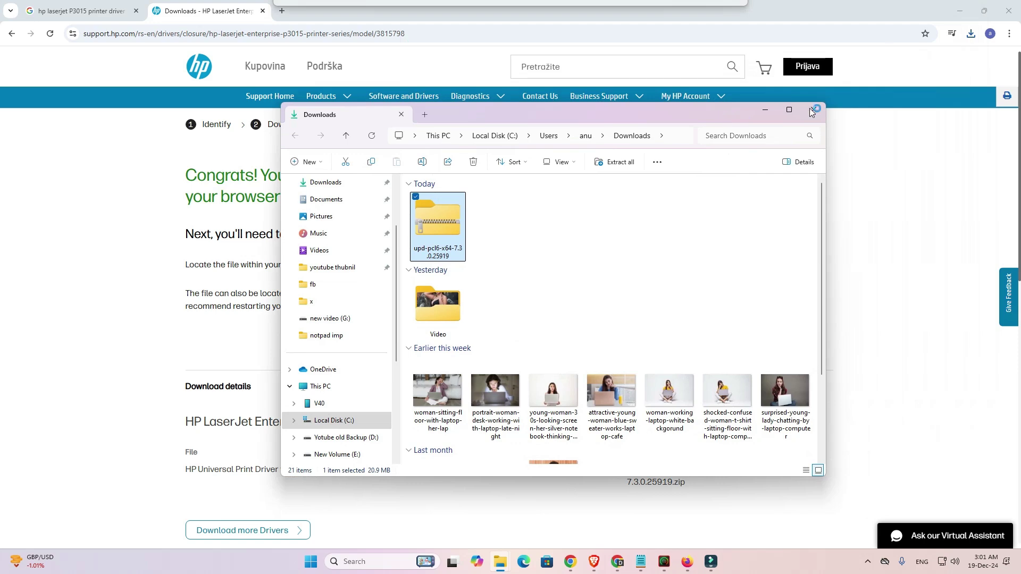
pyautogui.click(963, 13)
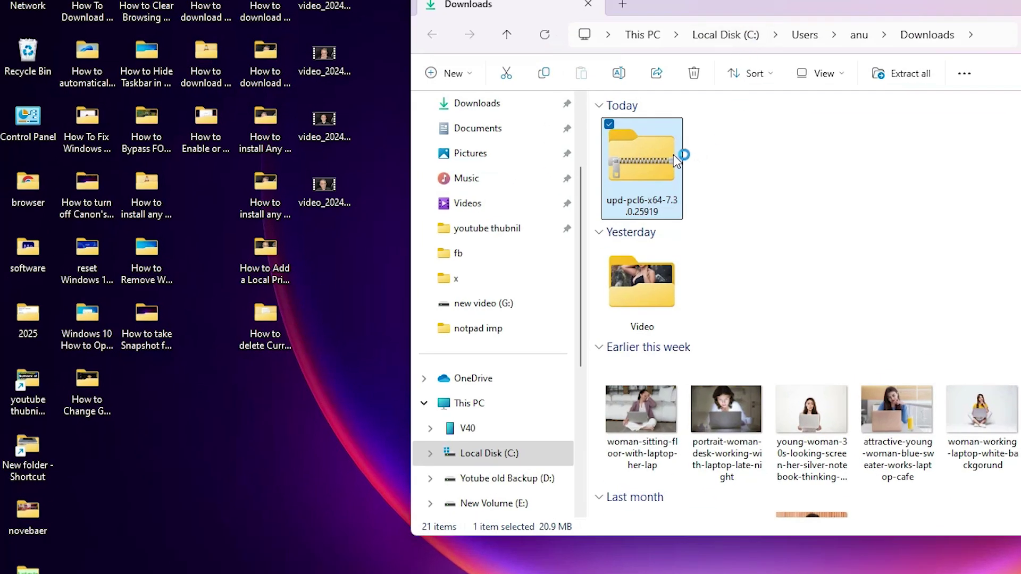
pyautogui.moveTo(672, 155); pyautogui.dragTo(273, 481)
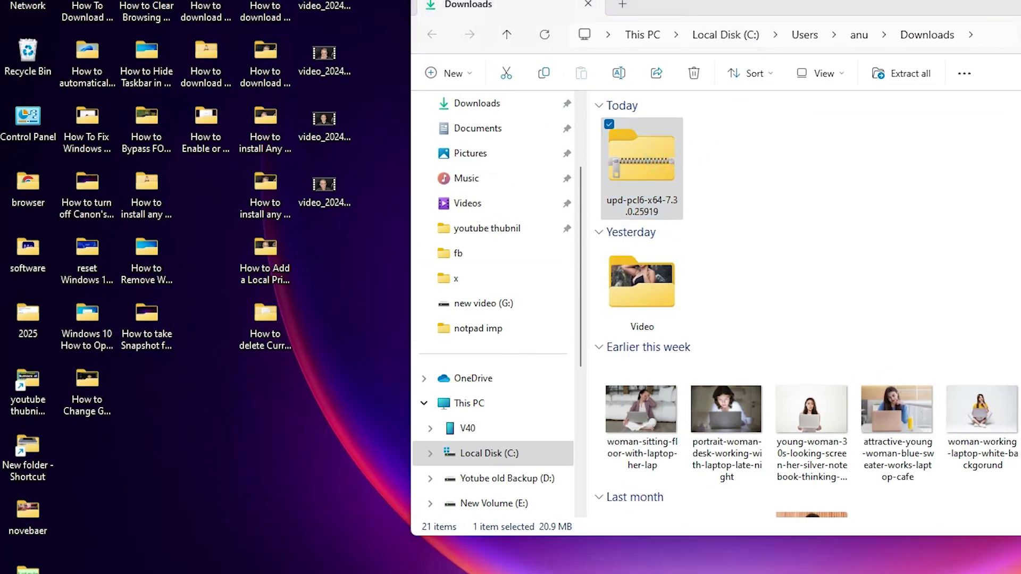
pyautogui.press('super+d')
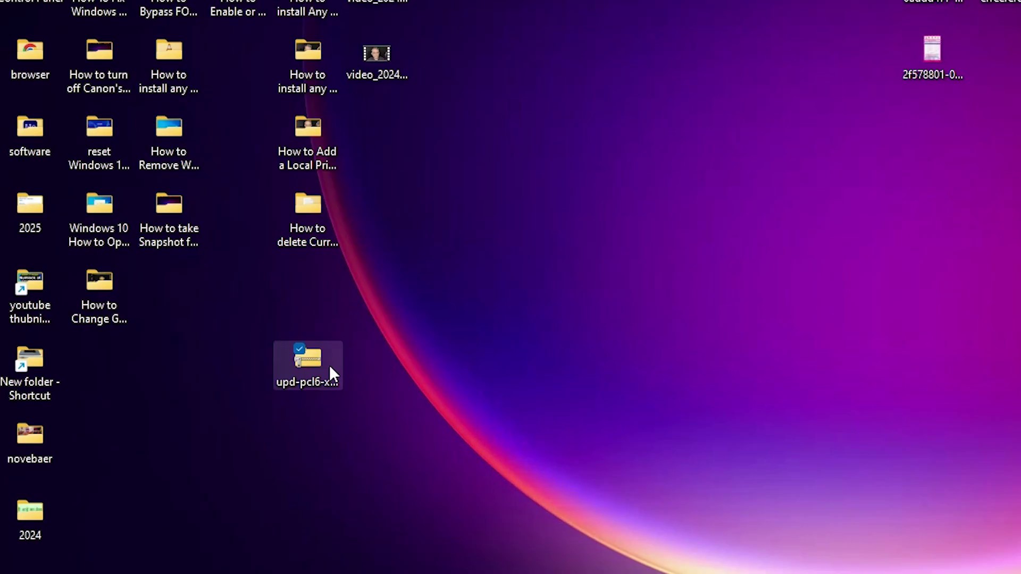
pyautogui.moveTo(277, 462); pyautogui.dragTo(221, 442)
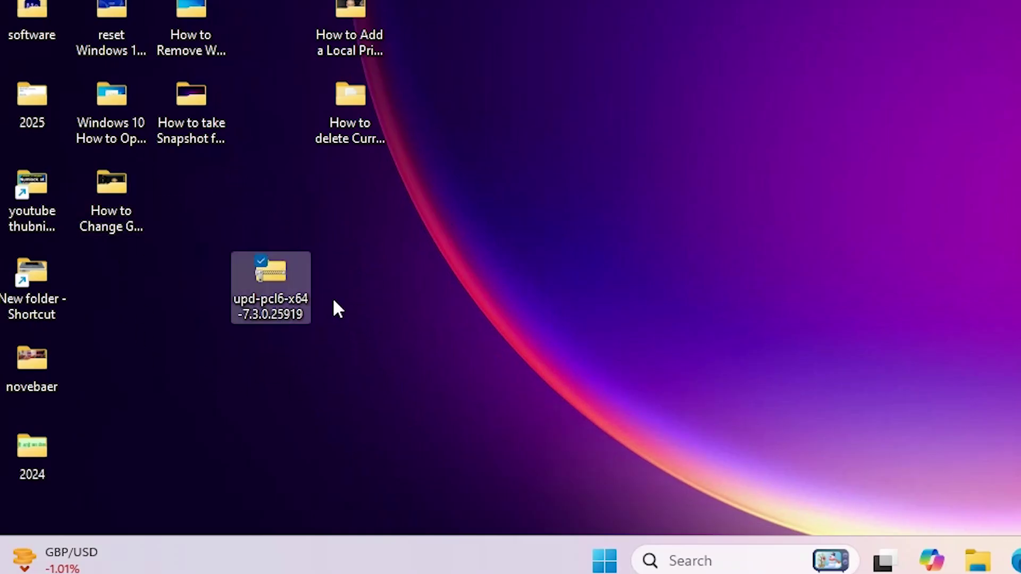
# Extract the zip with default settings and place the extracted folder beside it
pyautogui.rightClick(290, 298)
pyautogui.click(391, 268)
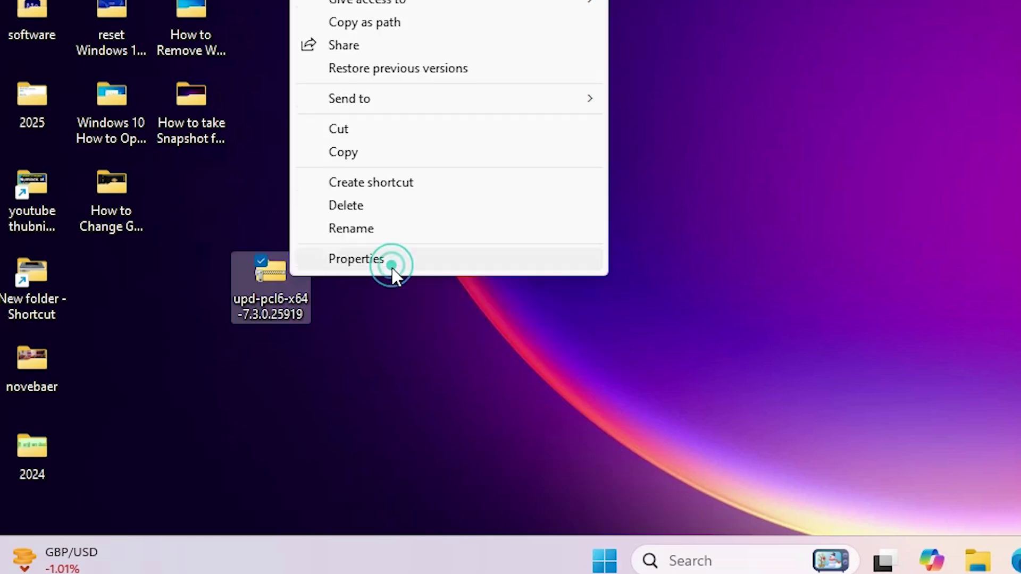
pyautogui.click(378, 83)
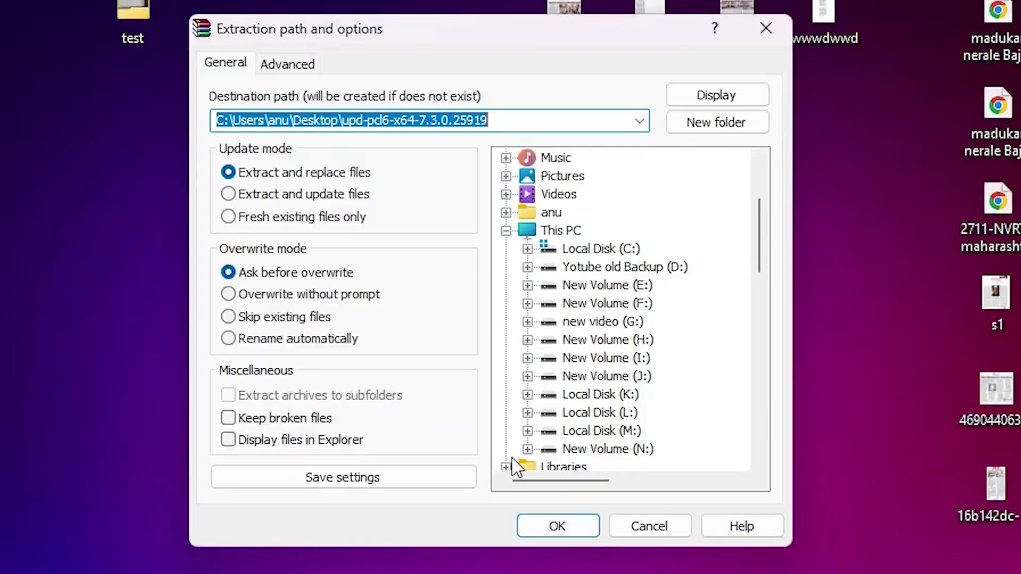
pyautogui.click(534, 532)
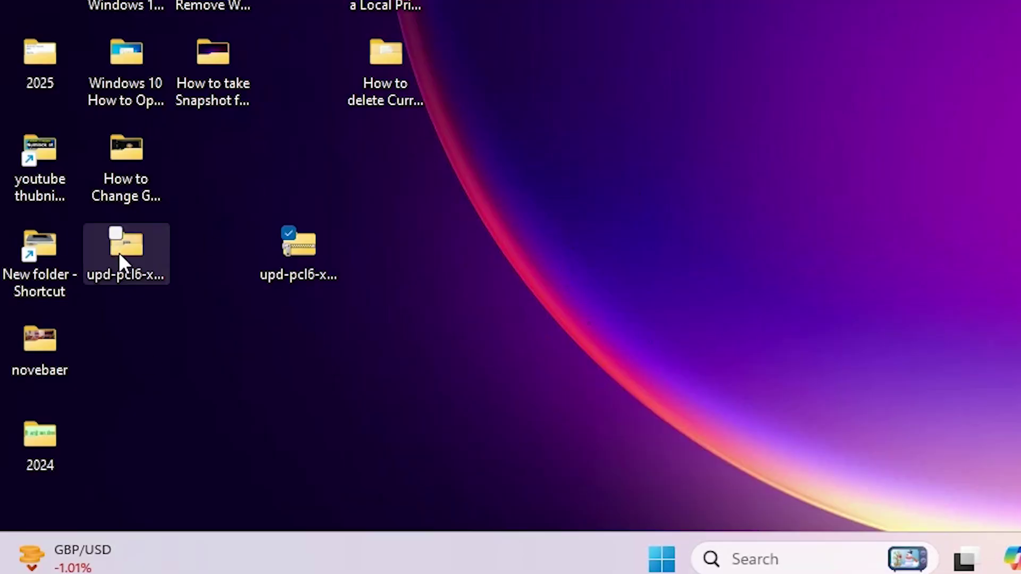
pyautogui.moveTo(120, 258); pyautogui.dragTo(385, 285)
# Check the extracted driver folder, close it, and search Start for 'pri' to find printer settings
pyautogui.doubleClick(393, 272)
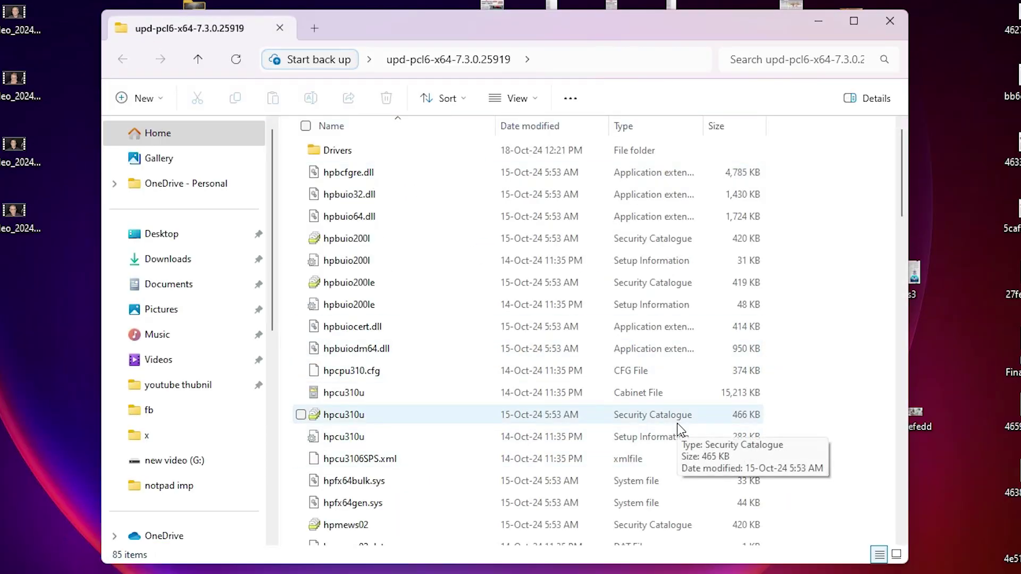
pyautogui.click(896, 19)
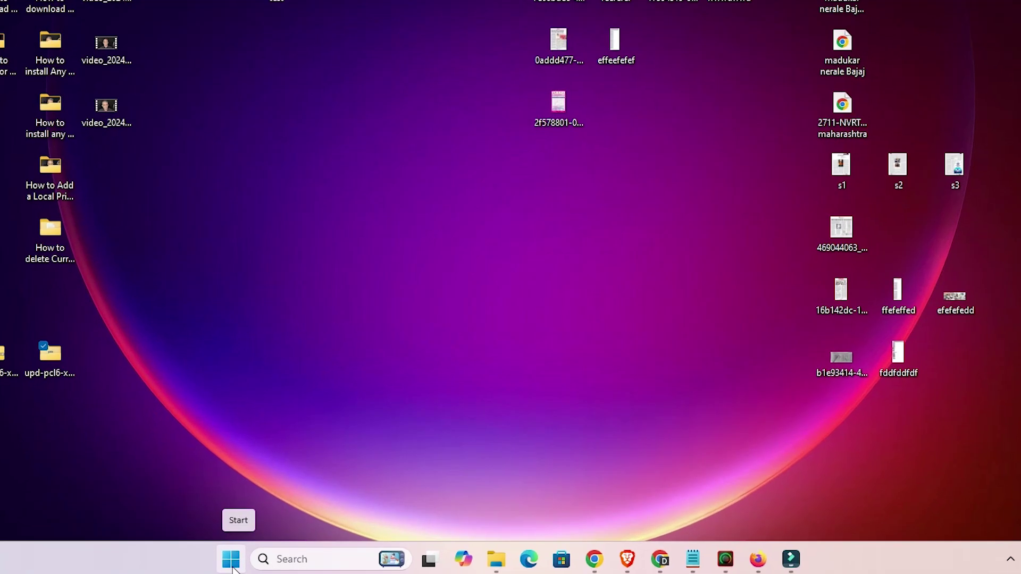
pyautogui.click(314, 568)
pyautogui.write('p')
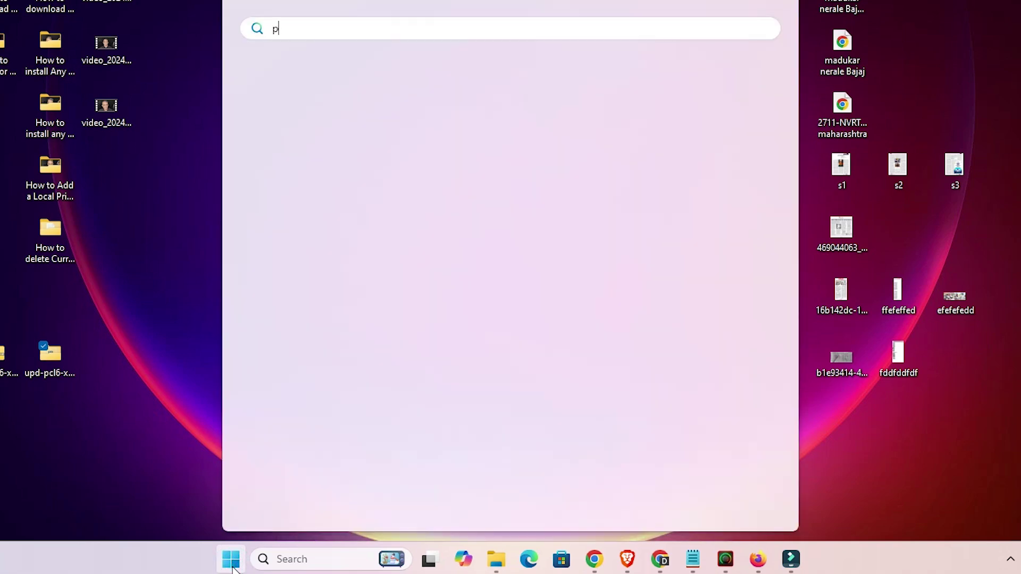
pyautogui.write('ri')
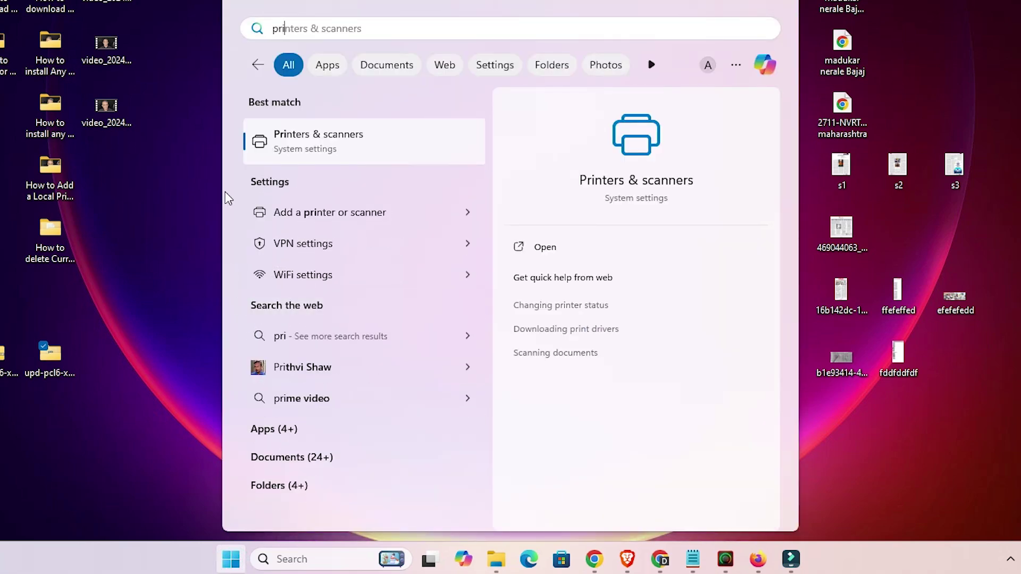
# Open Printers & scanners, choose Add device, and add the unlisted printer manually
pyautogui.click(310, 139)
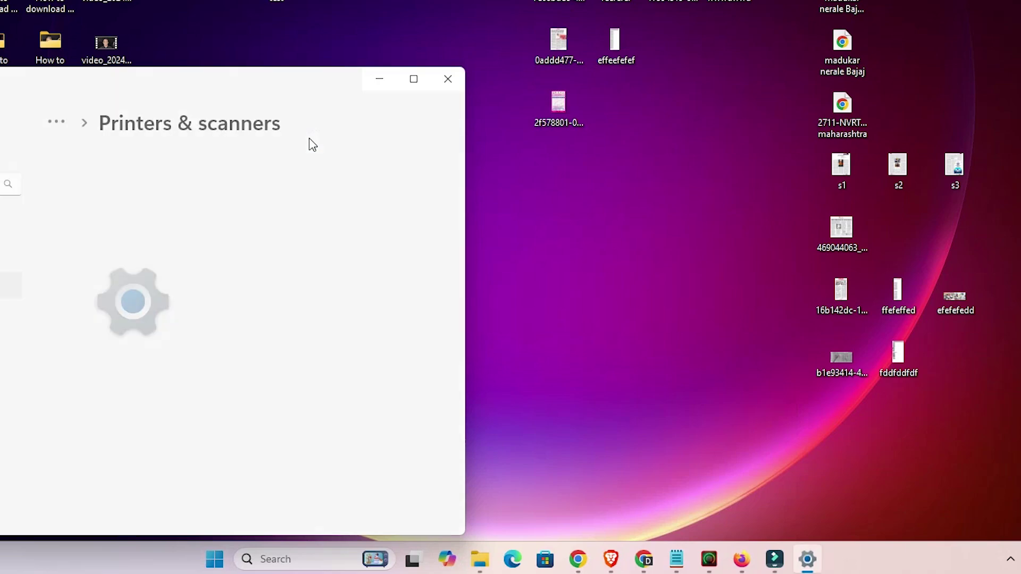
pyautogui.moveTo(295, 82); pyautogui.dragTo(511, 118)
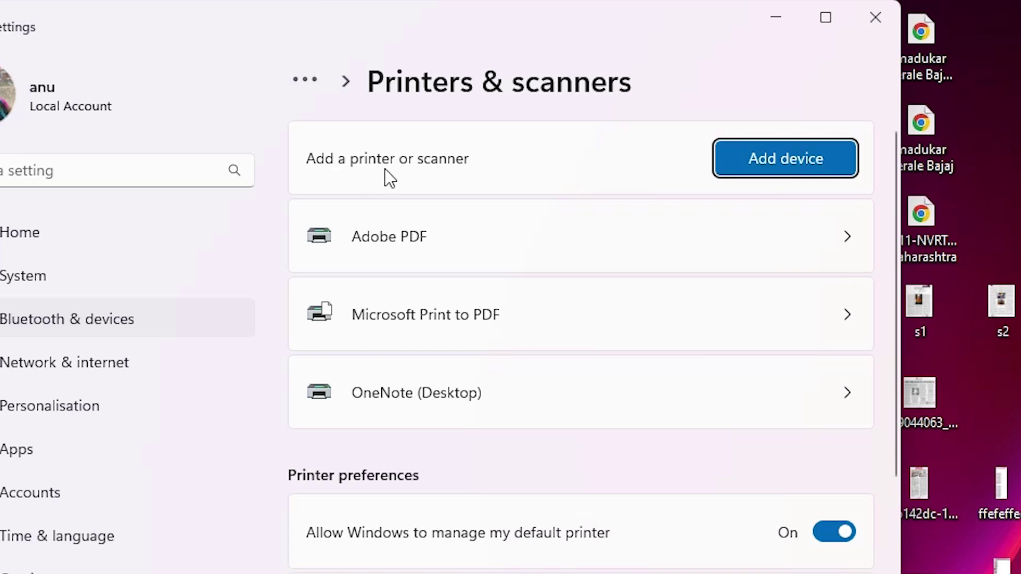
pyautogui.click(841, 151)
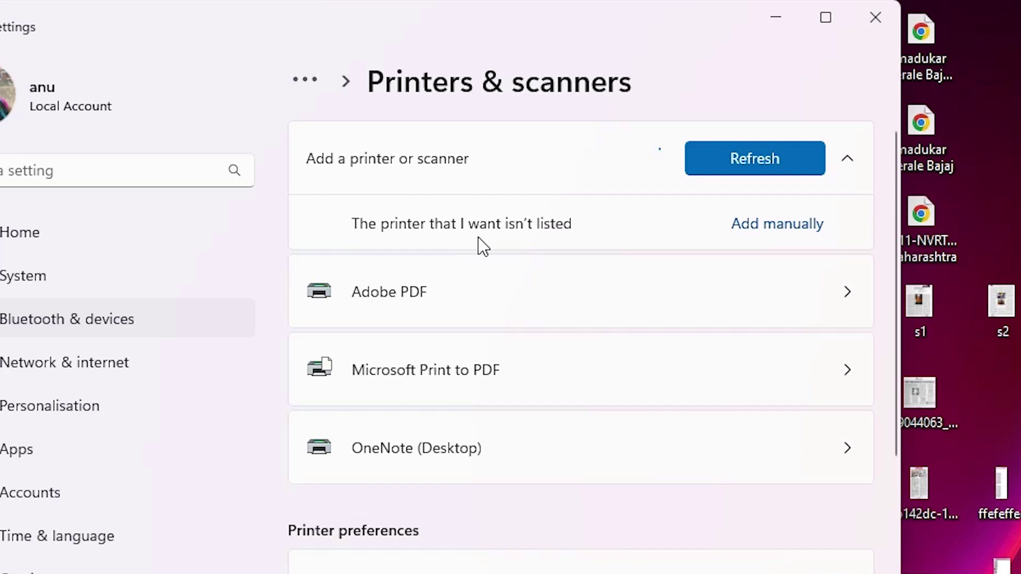
pyautogui.click(786, 225)
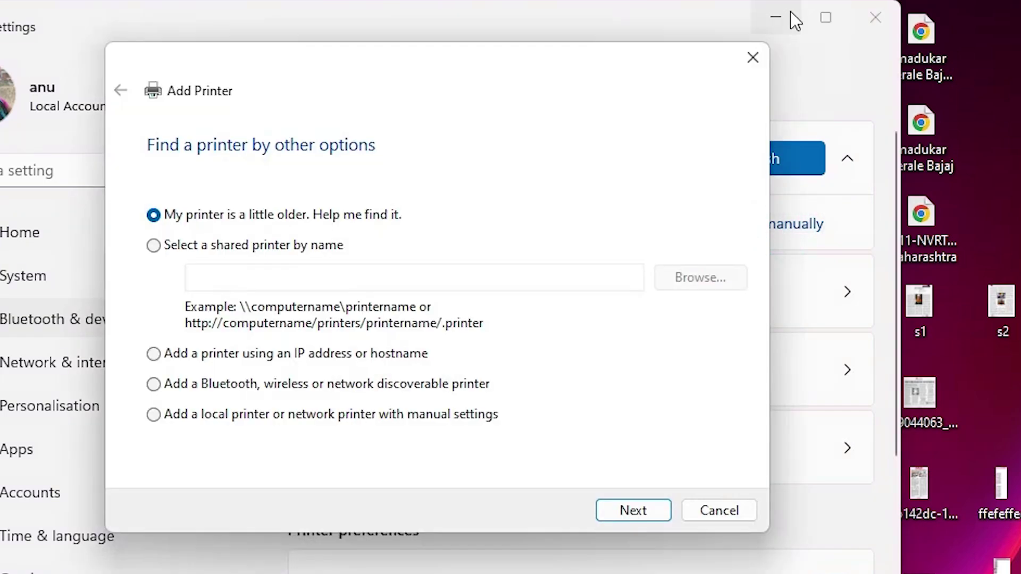
# Close Settings and choose adding a local printer with manual settings in the wizard
pyautogui.click(867, 18)
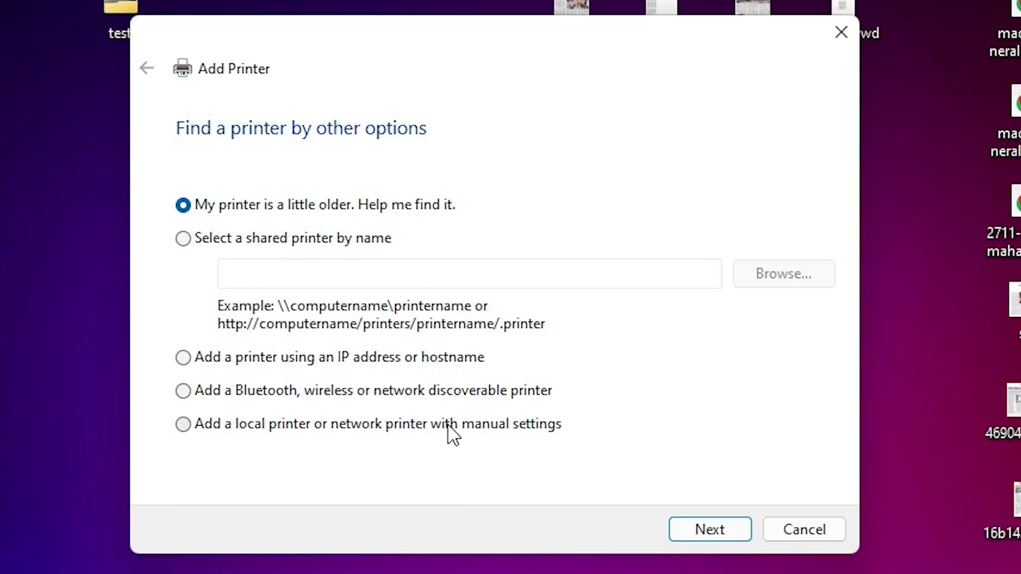
pyautogui.click(525, 432)
pyautogui.click(677, 534)
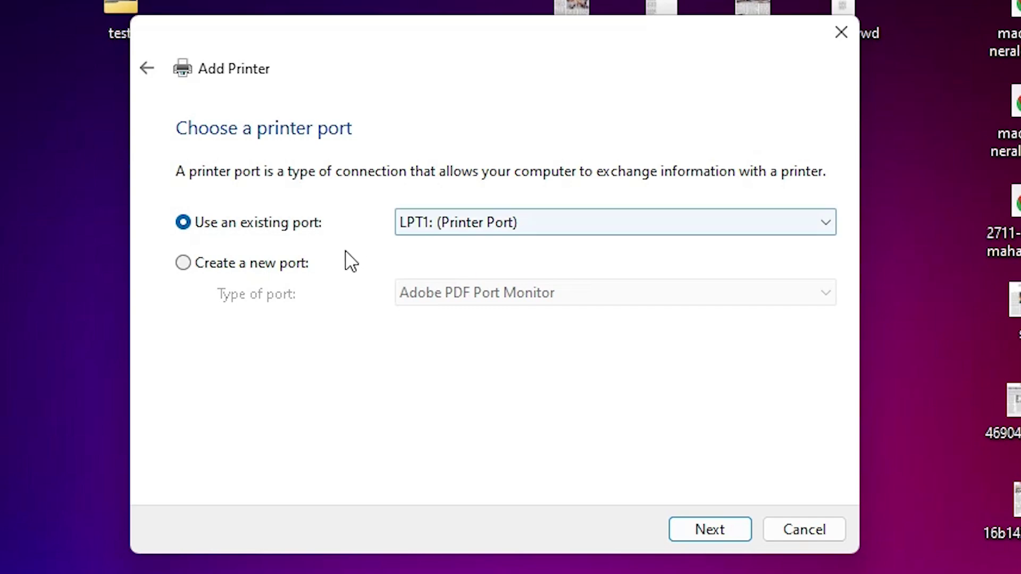
# Select USB_001 (Local Port) as the existing printer port and continue
pyautogui.click(495, 224)
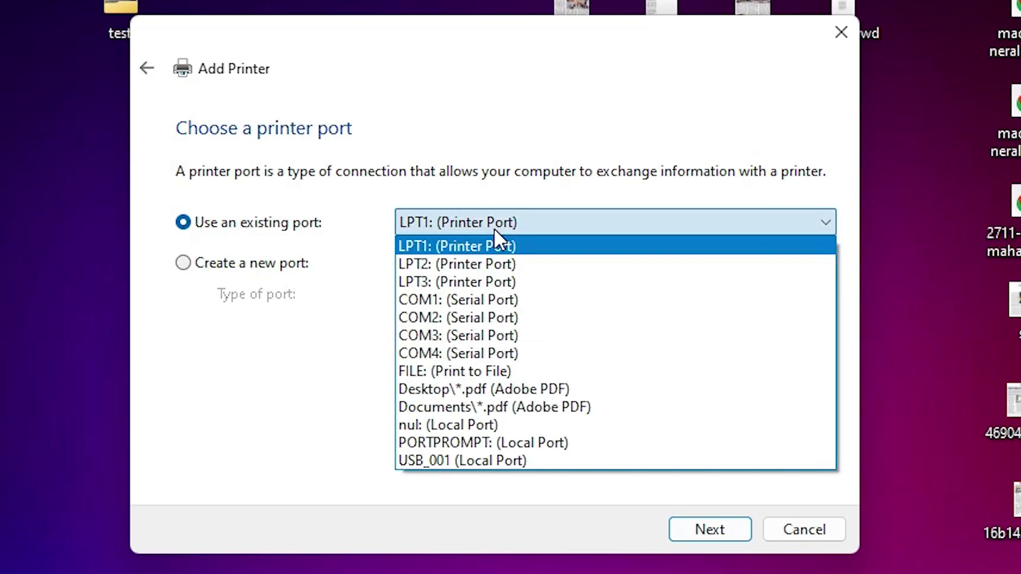
pyautogui.click(424, 461)
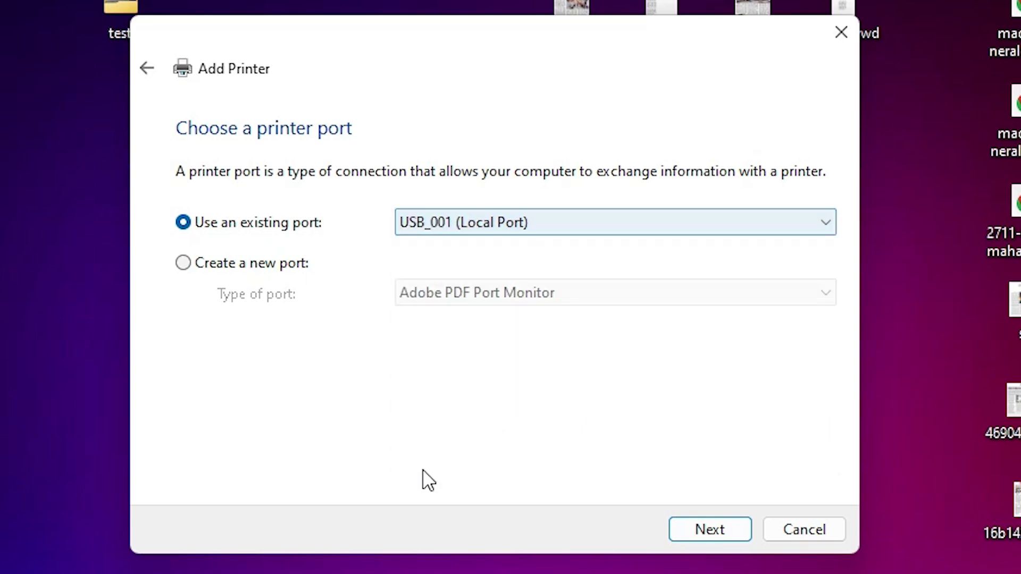
pyautogui.click(700, 527)
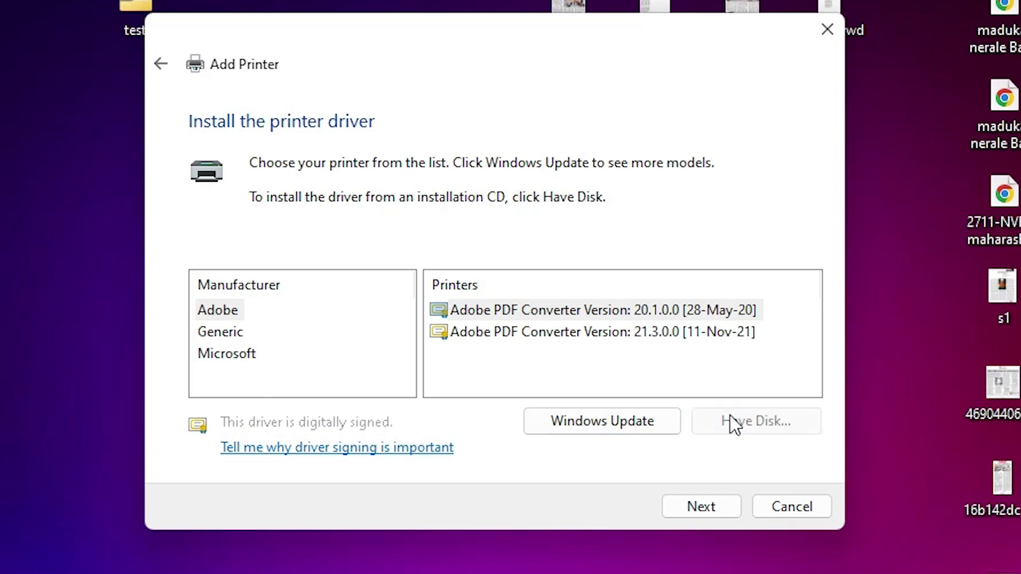
# Use Have Disk to select hpcu310u.inf in the Desktop upd-pcl6-x64-7.3.0.25919 folder
pyautogui.click(734, 422)
pyautogui.click(672, 394)
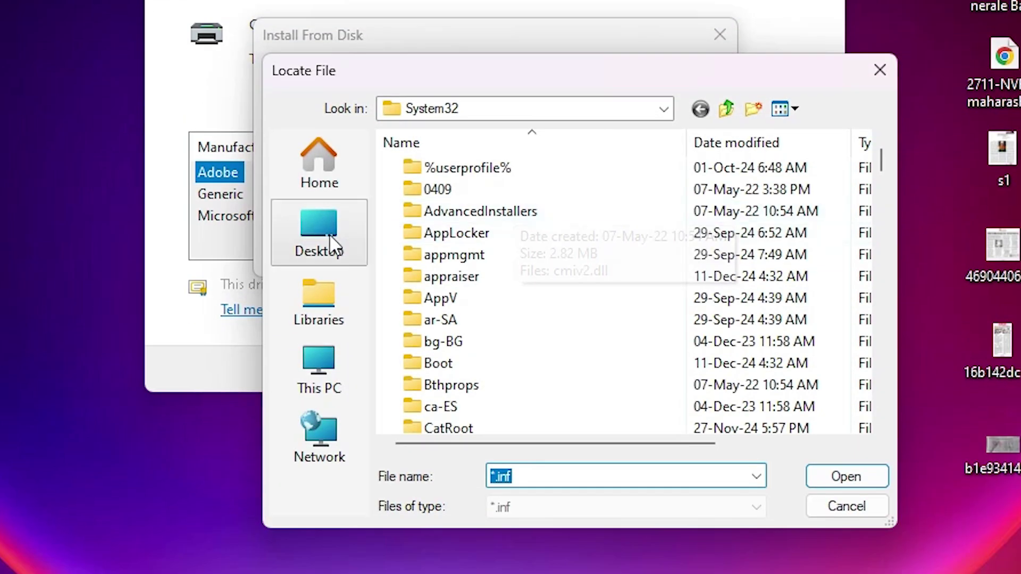
pyautogui.click(330, 238)
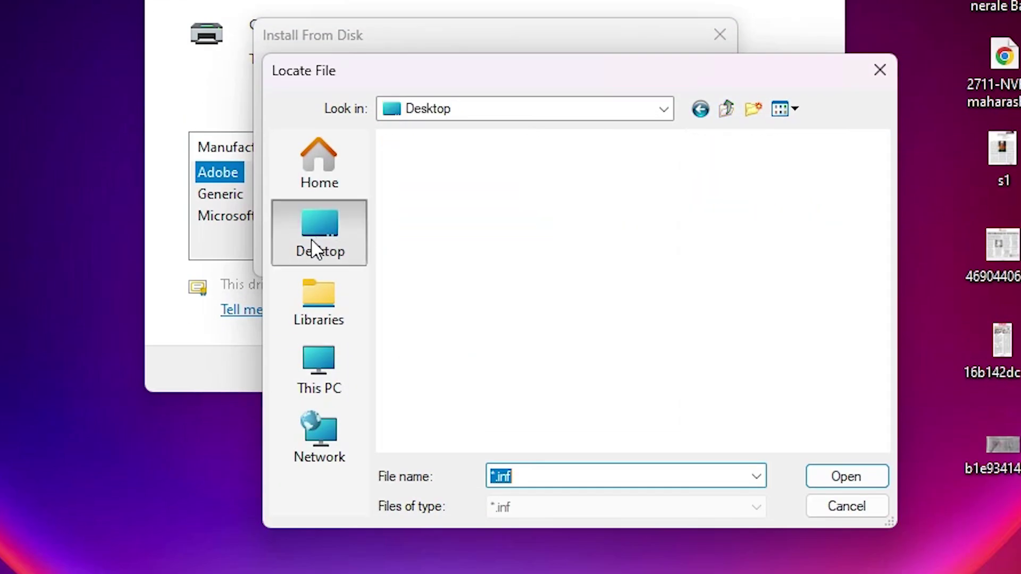
pyautogui.click(469, 297)
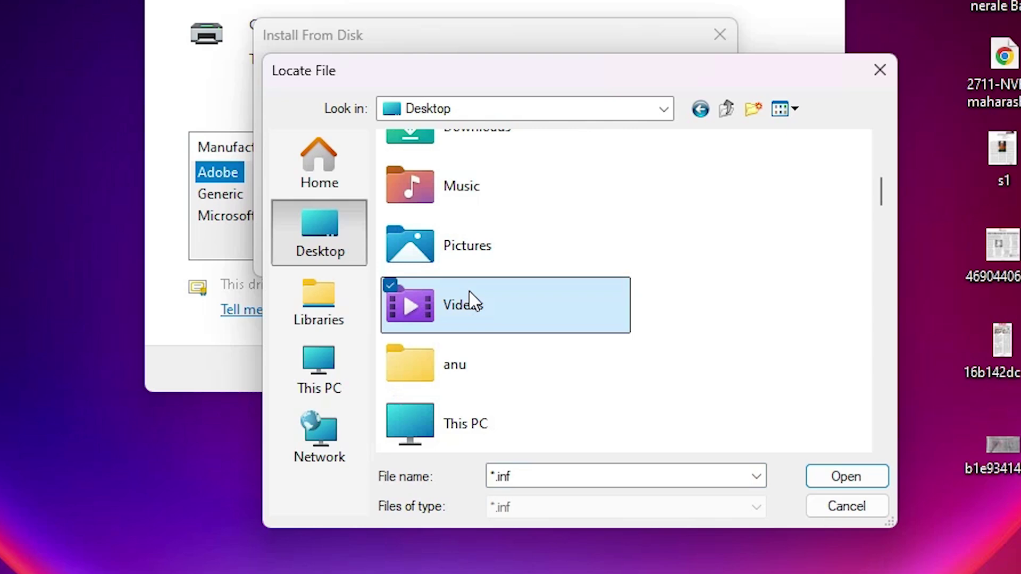
pyautogui.scroll(-10, 472, 300)
pyautogui.click(470, 300)
pyautogui.doubleClick(494, 259)
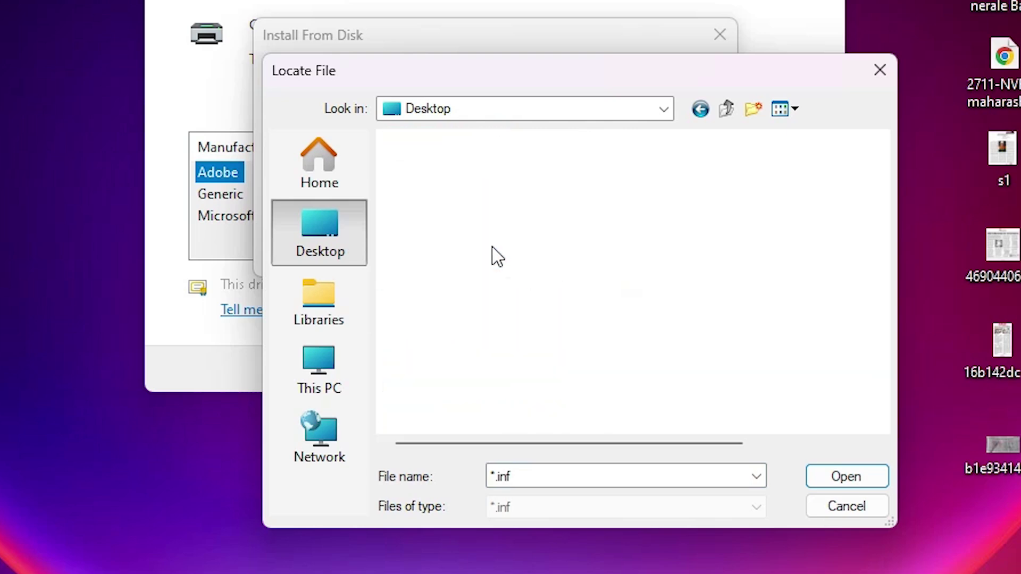
pyautogui.scroll(-1, 498, 394)
pyautogui.scroll(1, 498, 447)
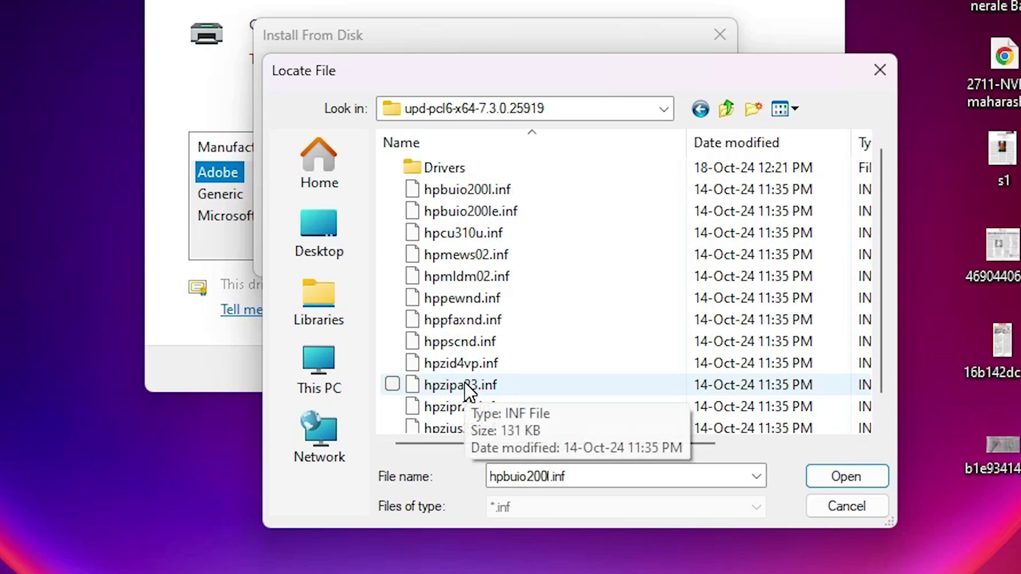
pyautogui.click(486, 235)
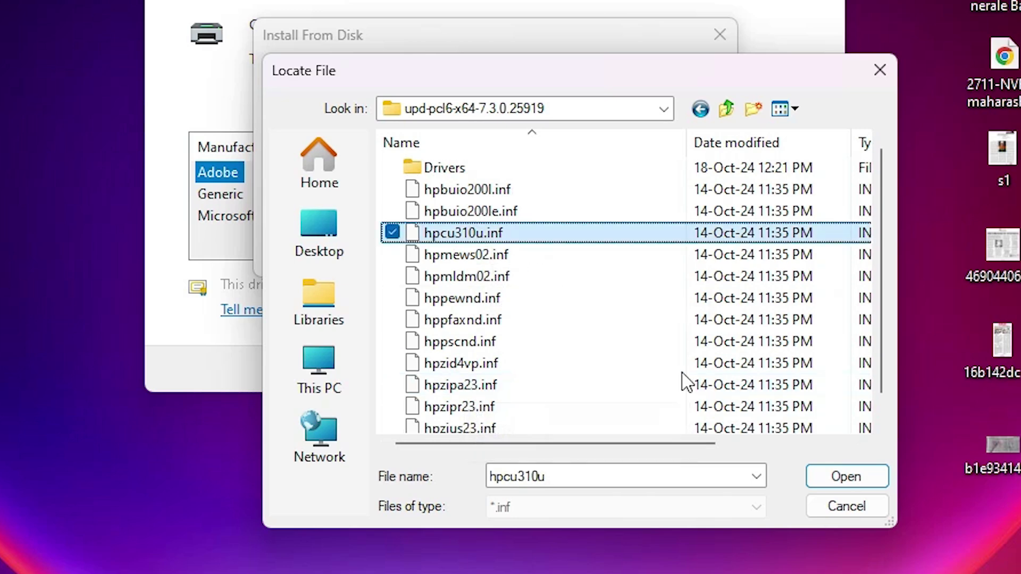
pyautogui.click(833, 475)
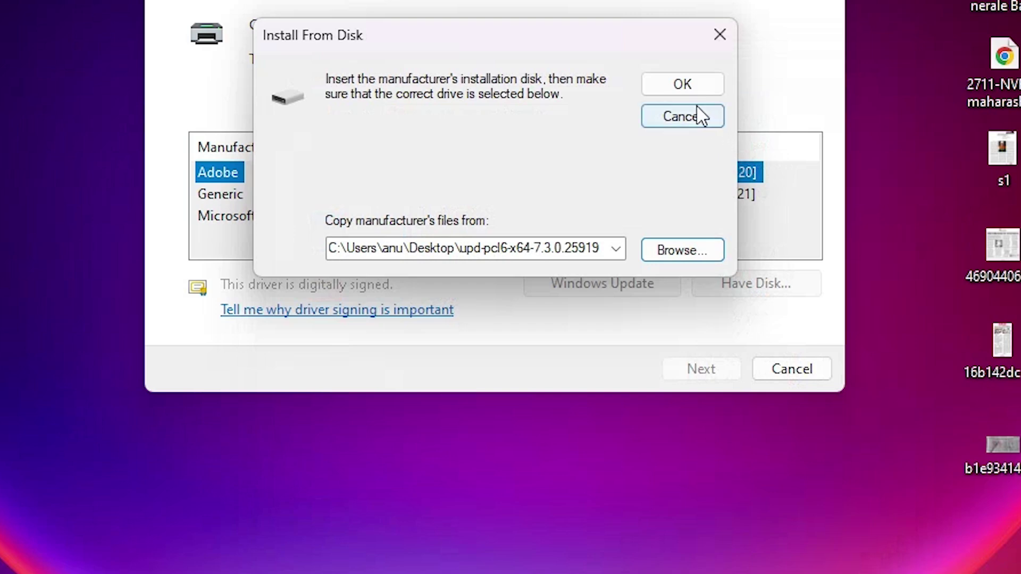
# Load the HP drivers from disk, select HP Universal Printing PCL 6, and continue
pyautogui.click(685, 89)
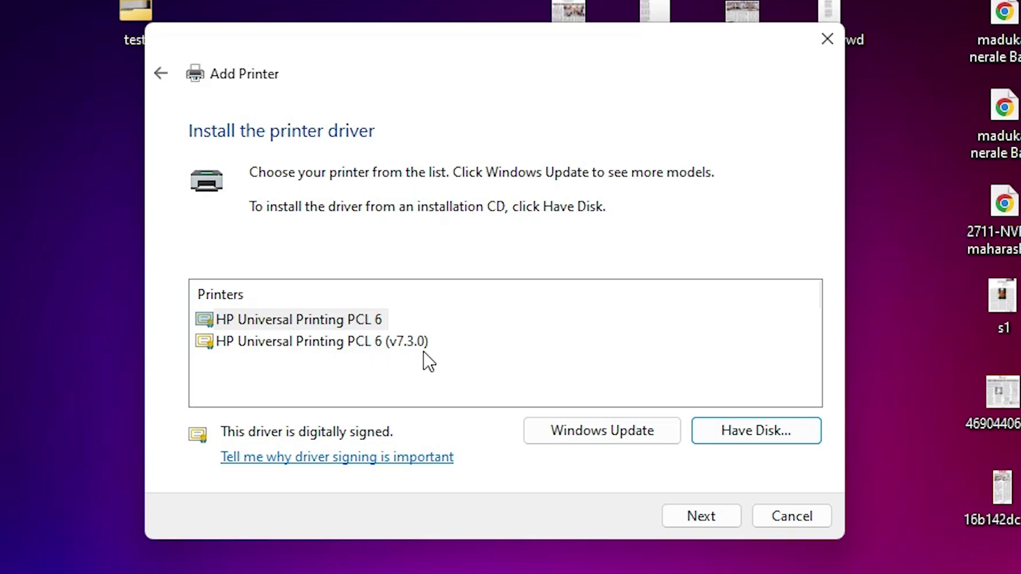
pyautogui.click(358, 329)
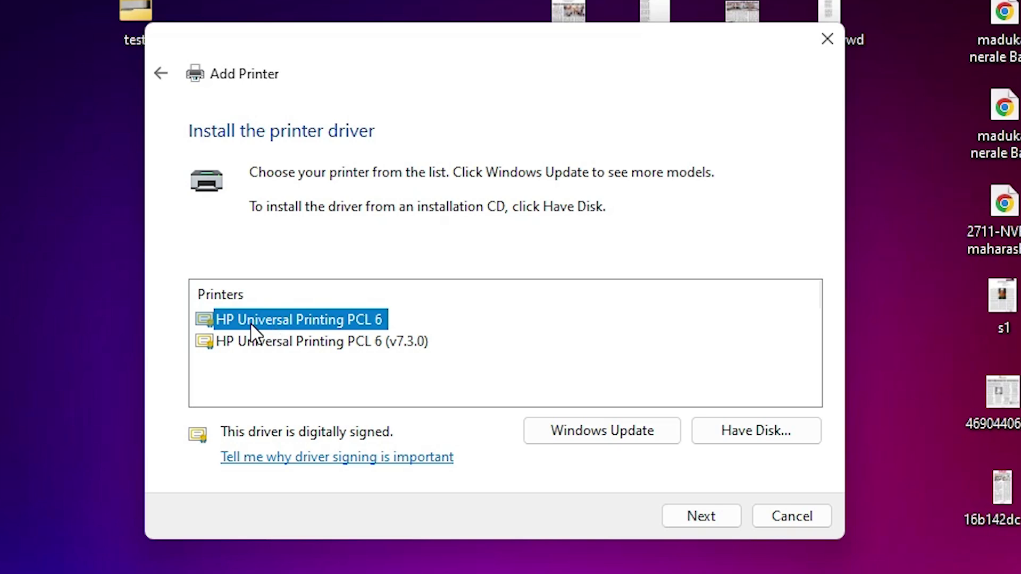
pyautogui.click(688, 518)
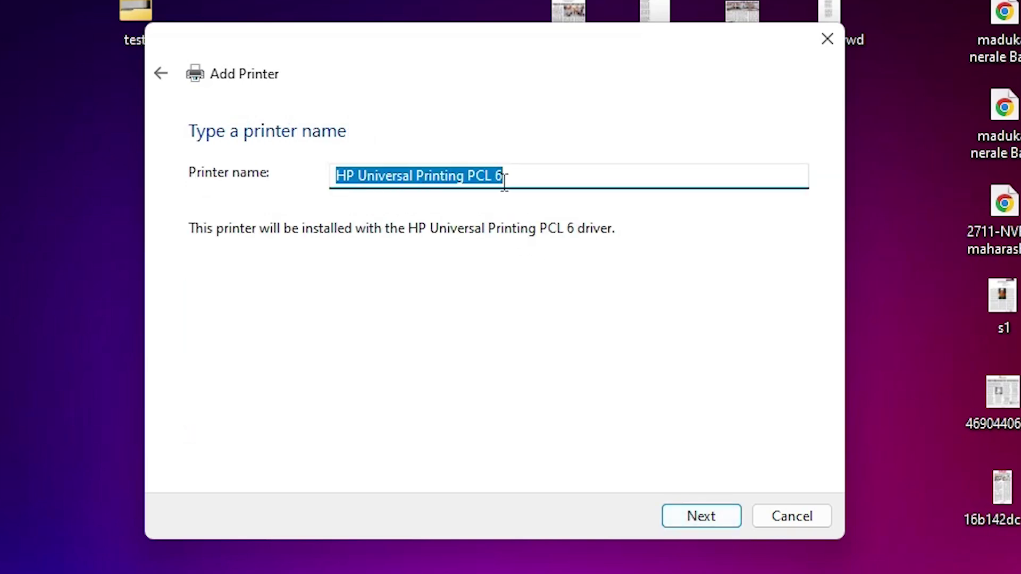
# Name the printer 'HP Laserjet P3015' and install it
pyautogui.write('HP Laserjet P3015')
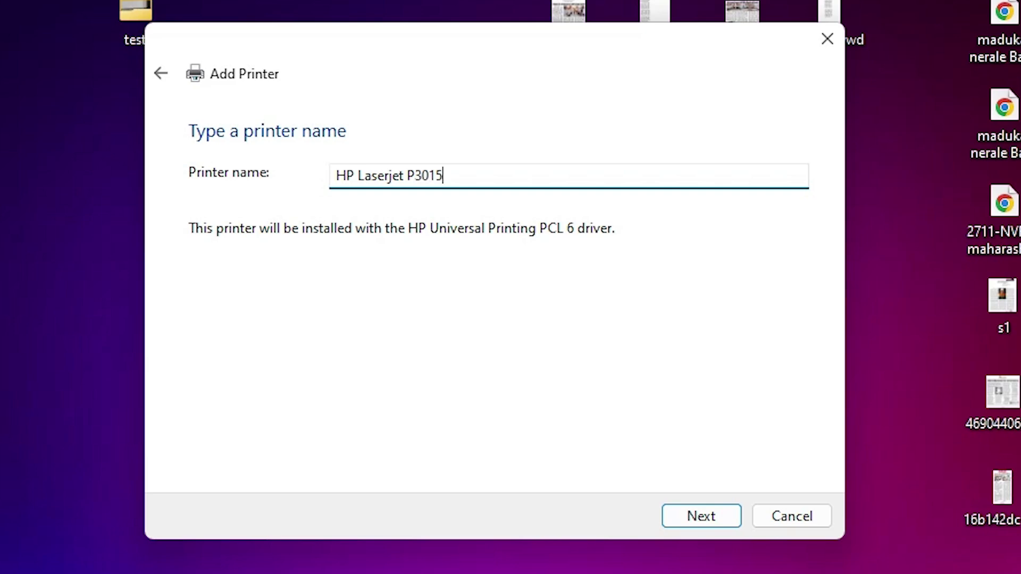
pyautogui.click(697, 520)
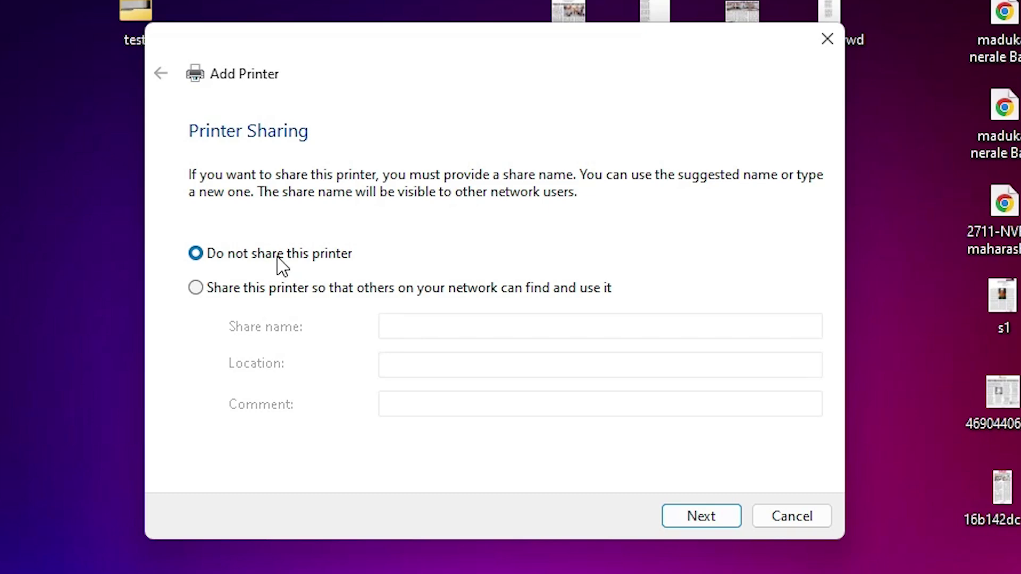
# Keep HP Laserjet P3015 unshared, then finish and close the Add Printer wizard
pyautogui.click(695, 518)
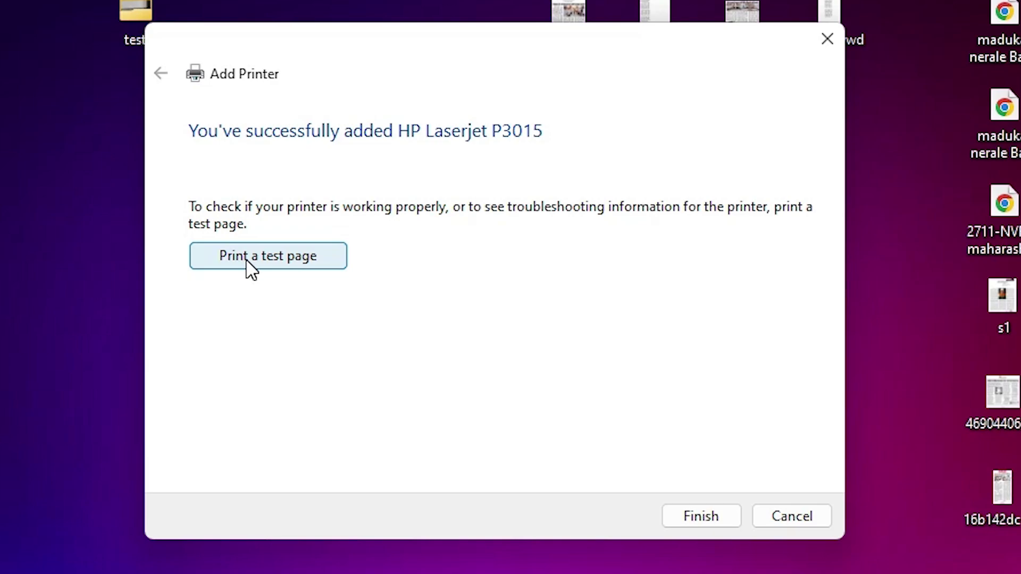
pyautogui.click(694, 512)
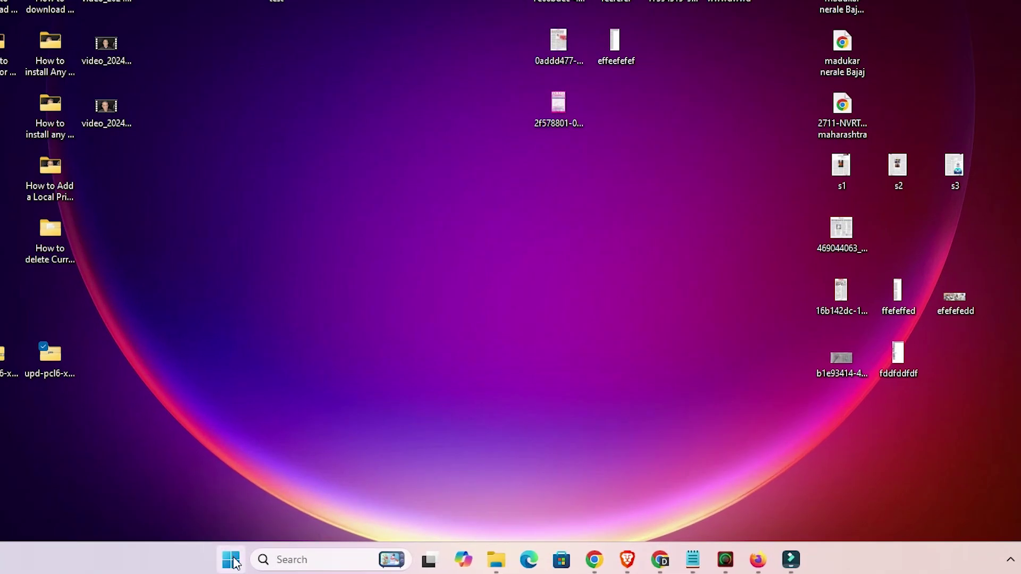
# Search Start for 'pri' and open Printers & scanners in Settings
pyautogui.click(233, 564)
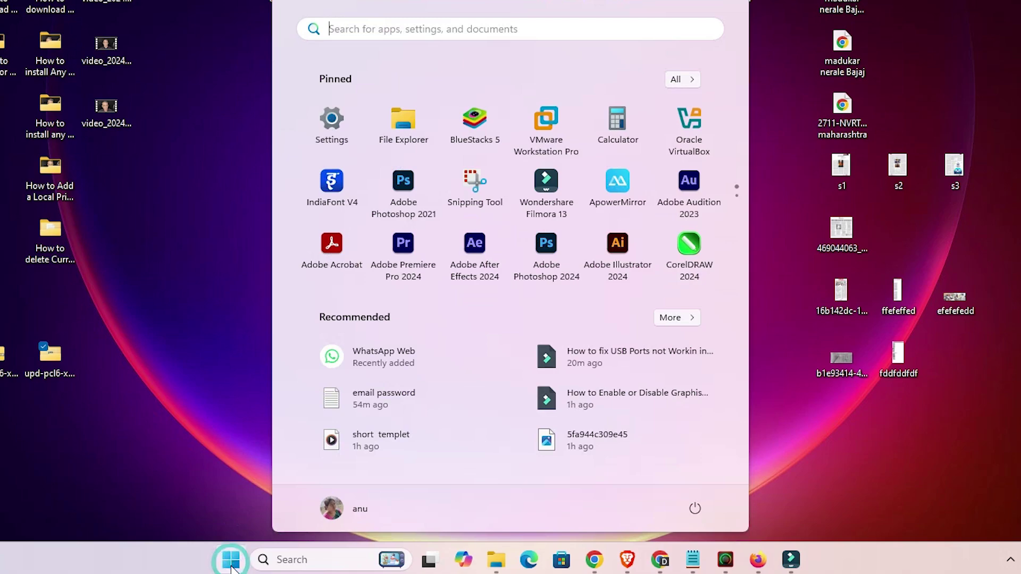
pyautogui.write('pri')
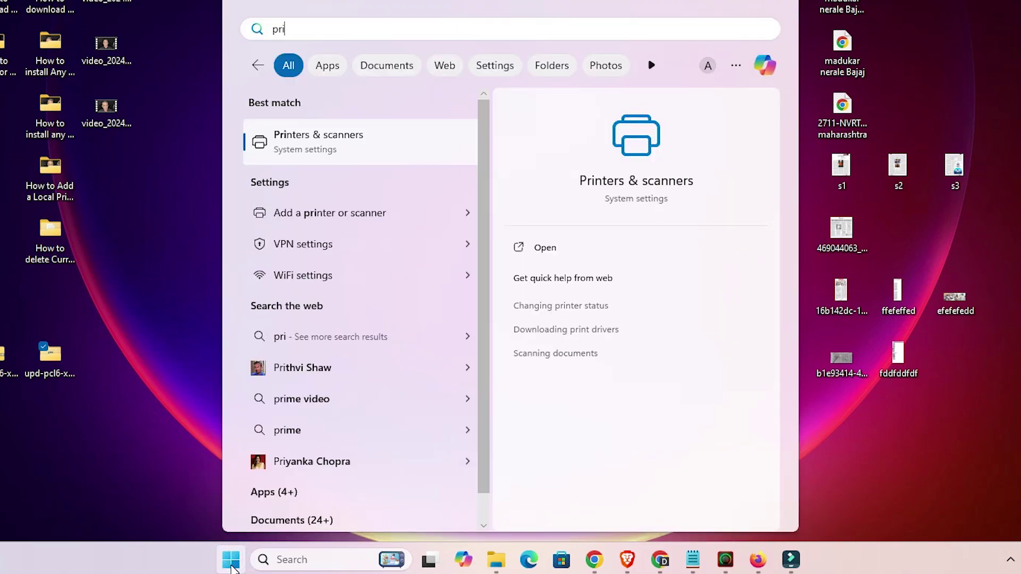
pyautogui.click(390, 158)
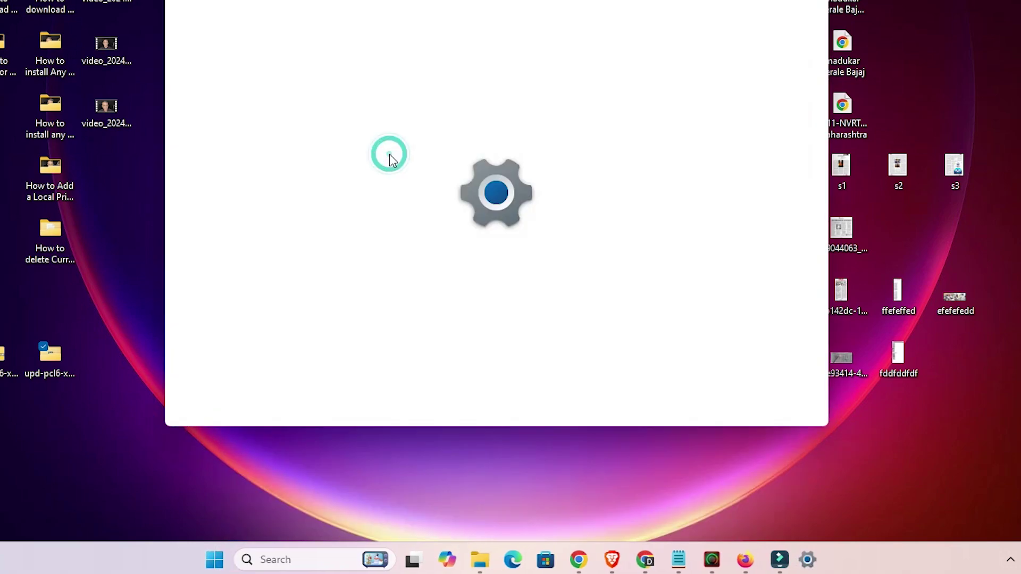